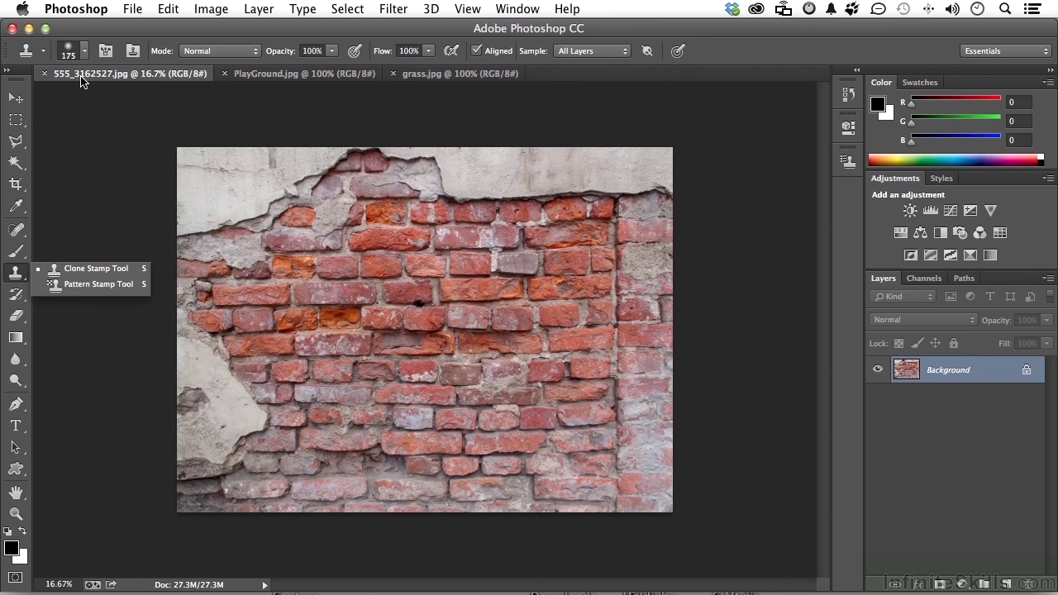
Add a new empty layer to the brick wall image 555_3162527.jpg
click(260, 78)
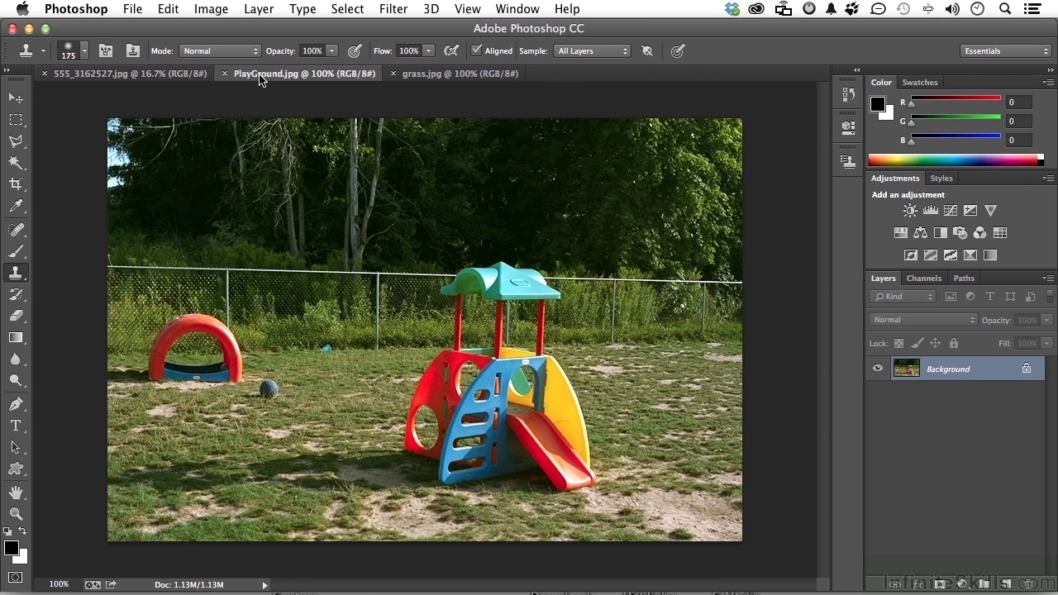
click(419, 78)
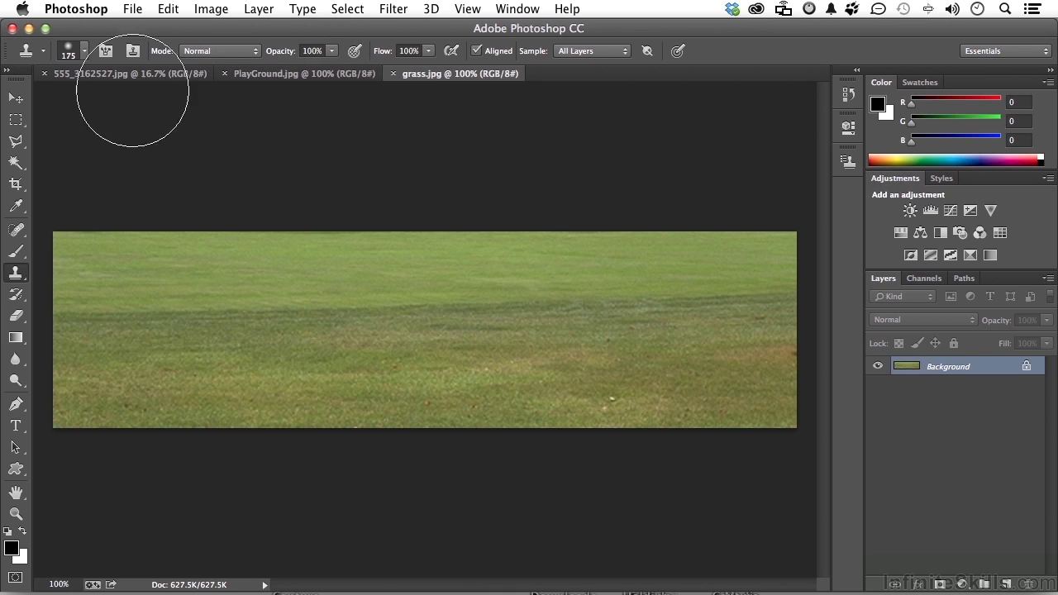
click(108, 76)
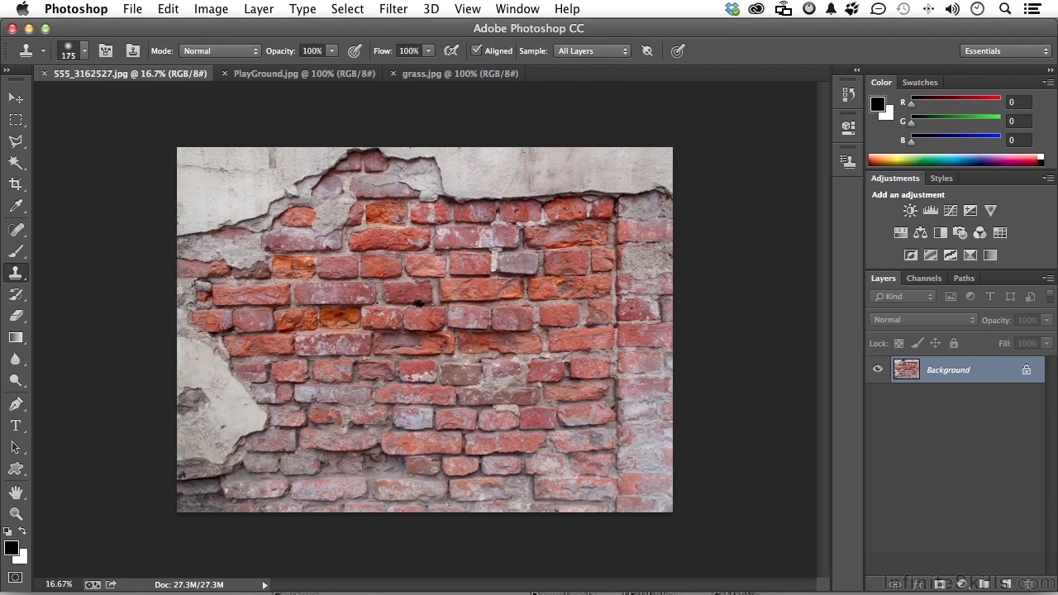
click(1007, 585)
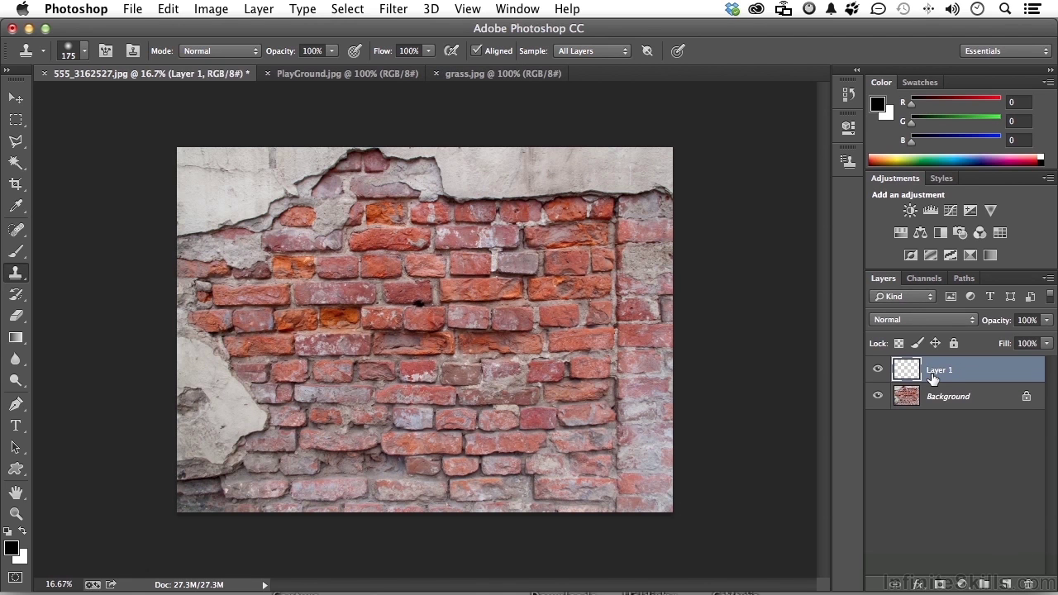
Switch to the Pattern Stamp tool and choose the multicoloured blue, yellow and orange preset pattern
click(18, 274)
click(61, 284)
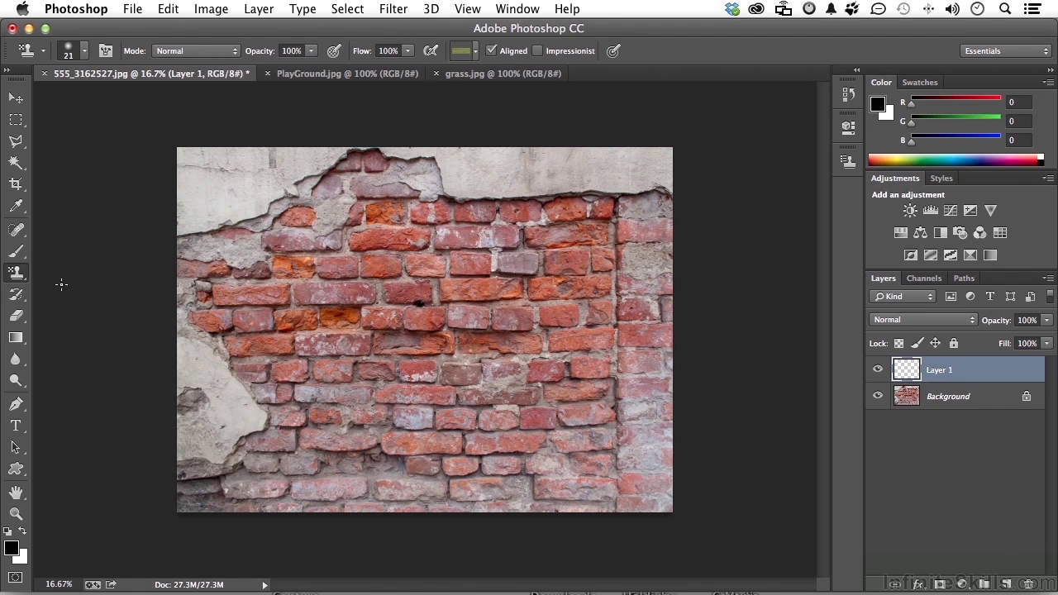
click(476, 52)
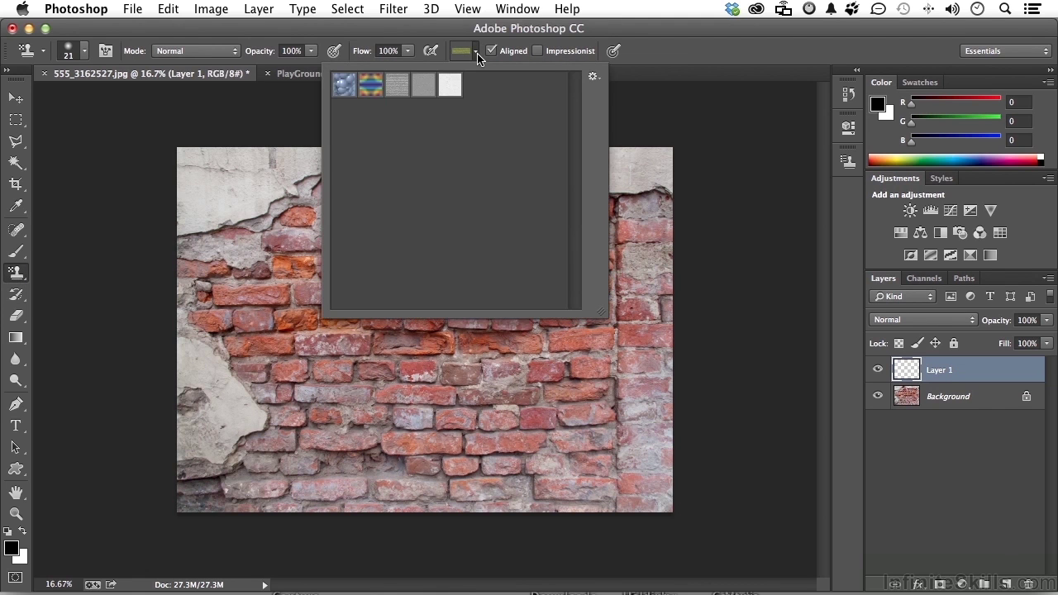
click(371, 89)
click(257, 198)
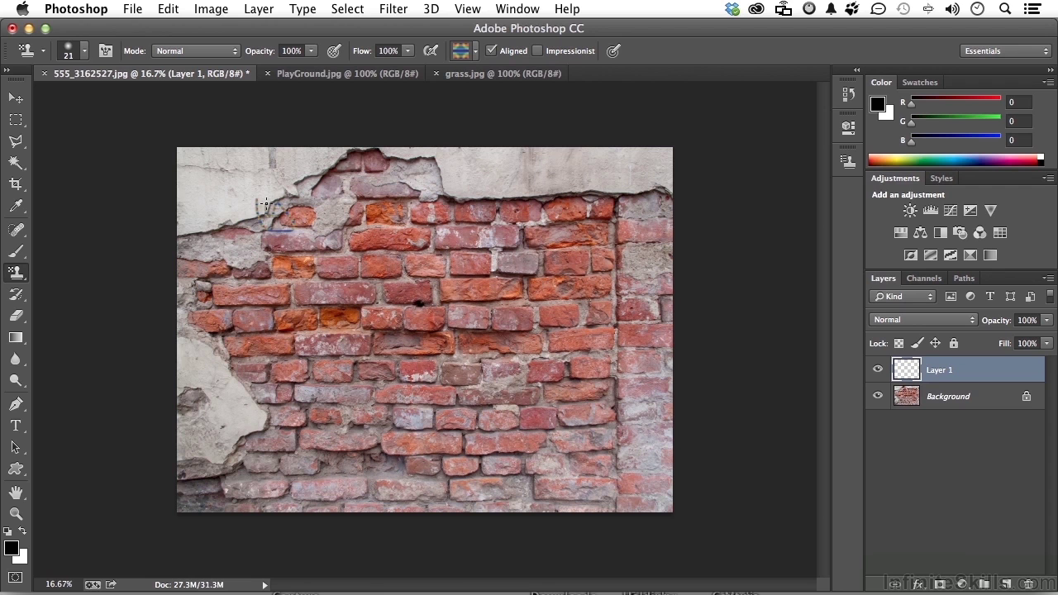
Enlarge the Pattern Stamp brush to 600 pixels
key(bracketright)
key(bracketright)
key(bracketright)
key(bracketright)
key(bracketright)
key(bracketright)
key(bracketright)
key(bracketright)
key(bracketright)
key(bracketright)
key(bracketright)
key(bracketright)
key(bracketright)
key(bracketright)
key(bracketright)
Try out the multicoloured pattern by painting it across the upper part of the wall, and clear the whole layer
mouse_move(272, 194)
mouse_down()
mouse_move(265, 170)
mouse_move(272, 177)
mouse_move(196, 190)
mouse_move(215, 165)
mouse_move(485, 166)
mouse_move(628, 190)
mouse_move(611, 215)
mouse_up()
drag(356, 257, 118, 284)
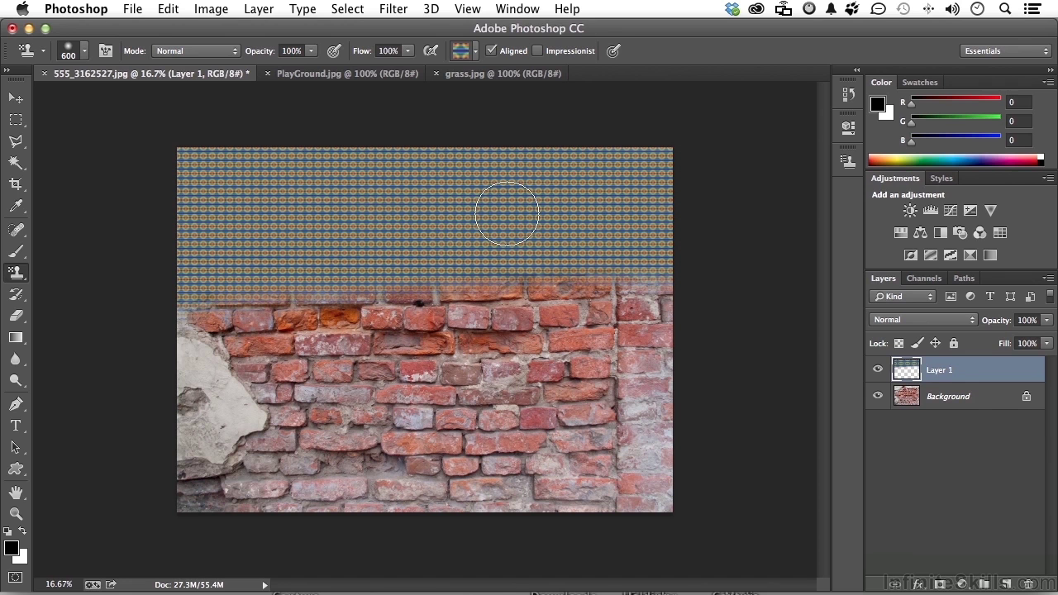
key(cmd+a)
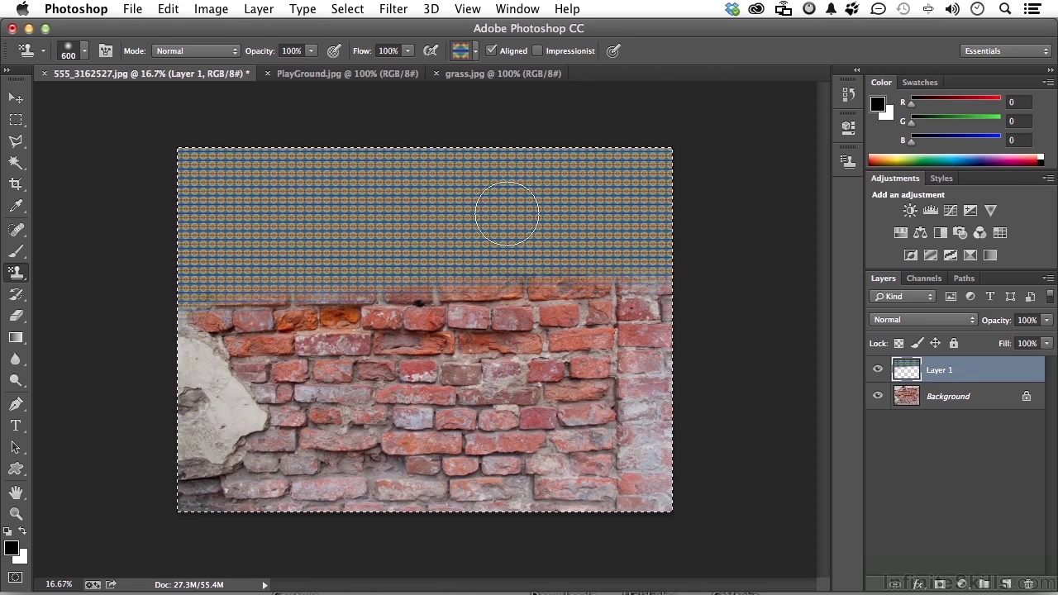
key(Delete)
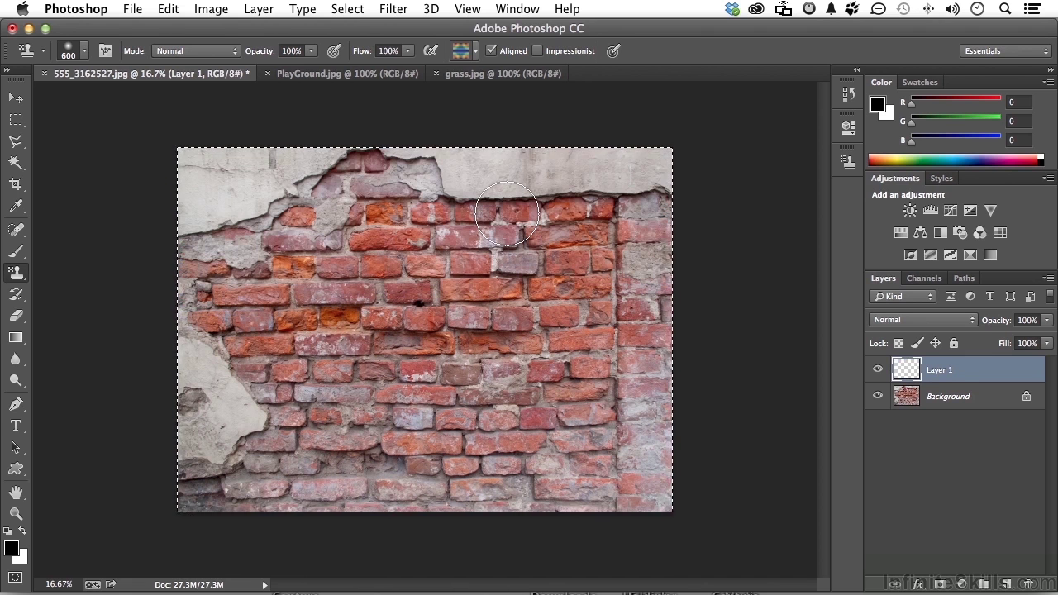
key(cmd+d)
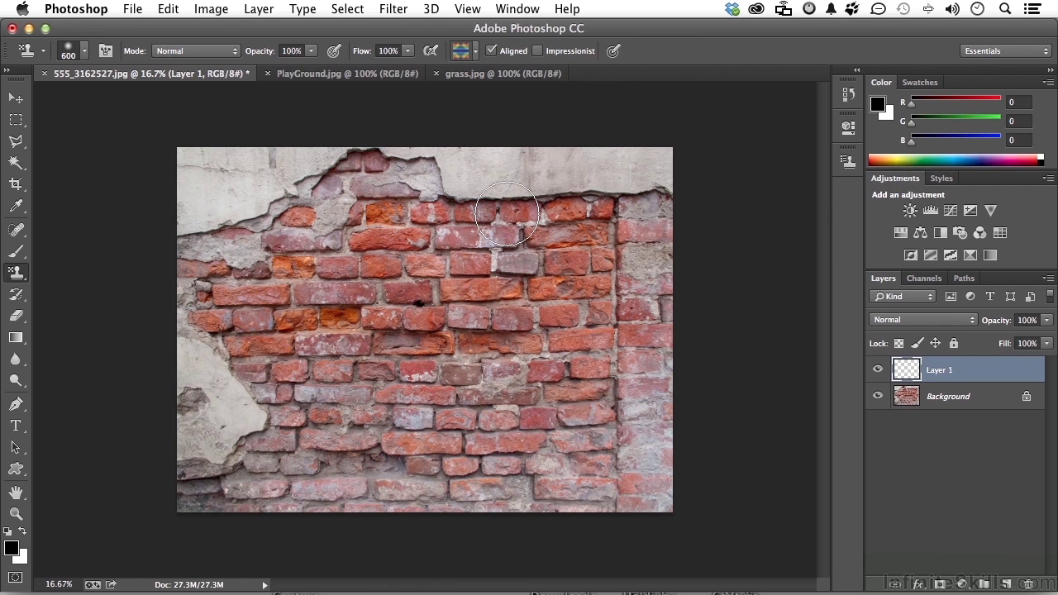
Define a pattern named "bricks" from a rectangular selection of the lower middle brick rows, and deselect
click(18, 124)
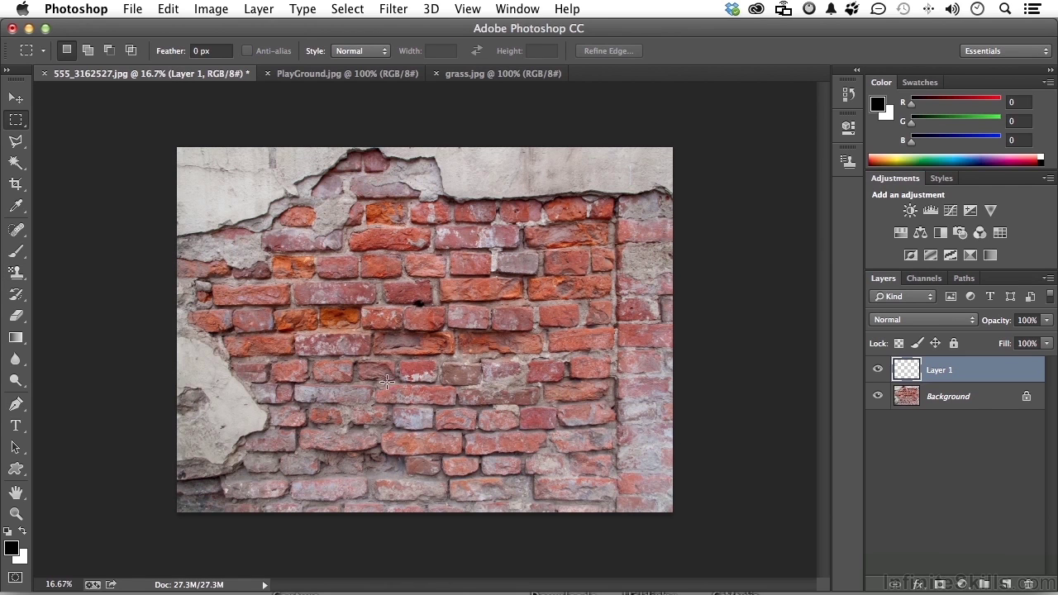
drag(388, 380, 612, 453)
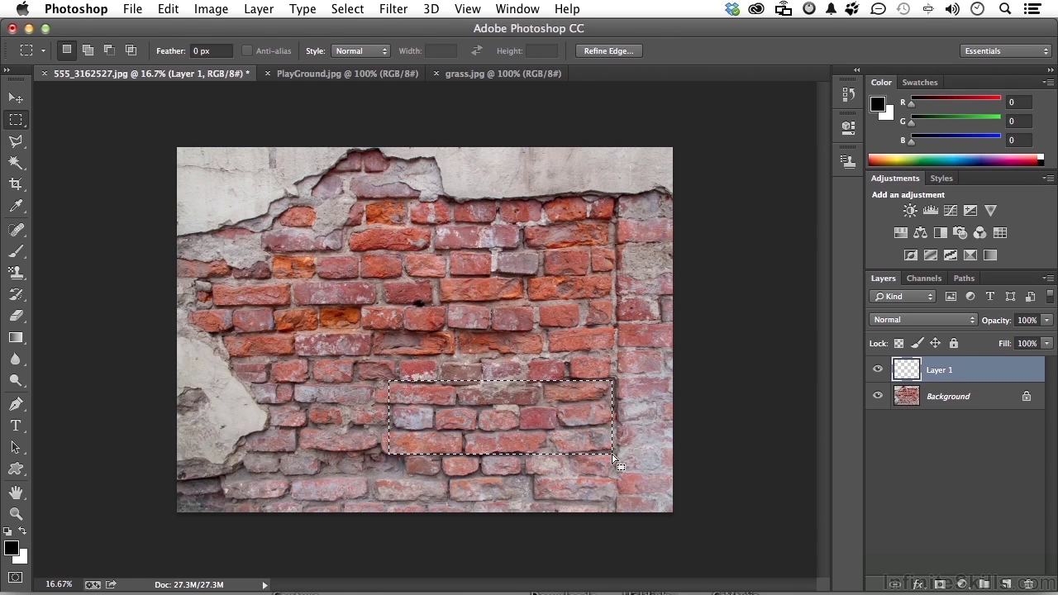
click(169, 8)
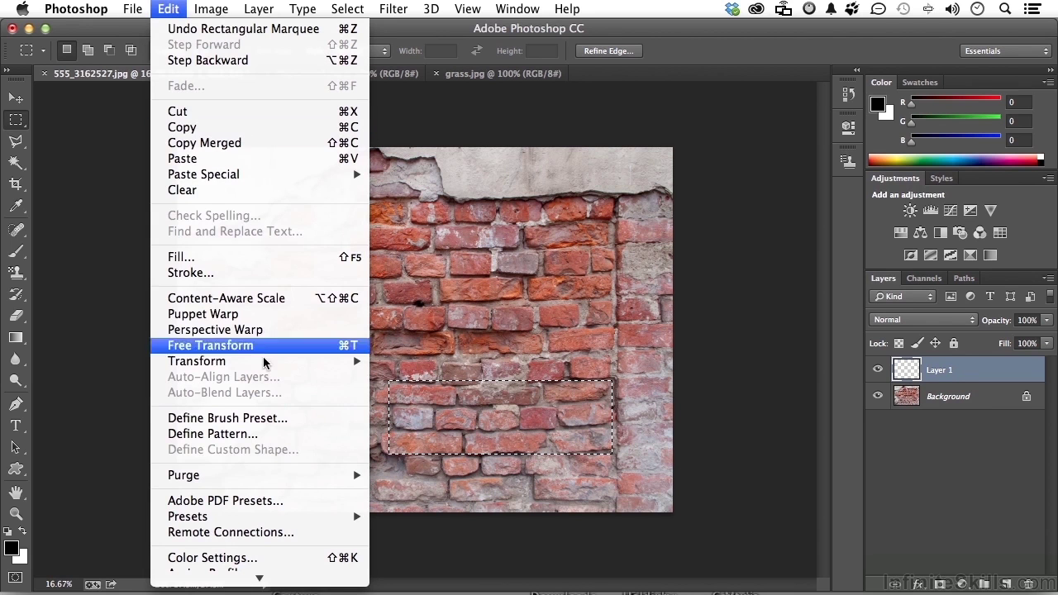
click(265, 436)
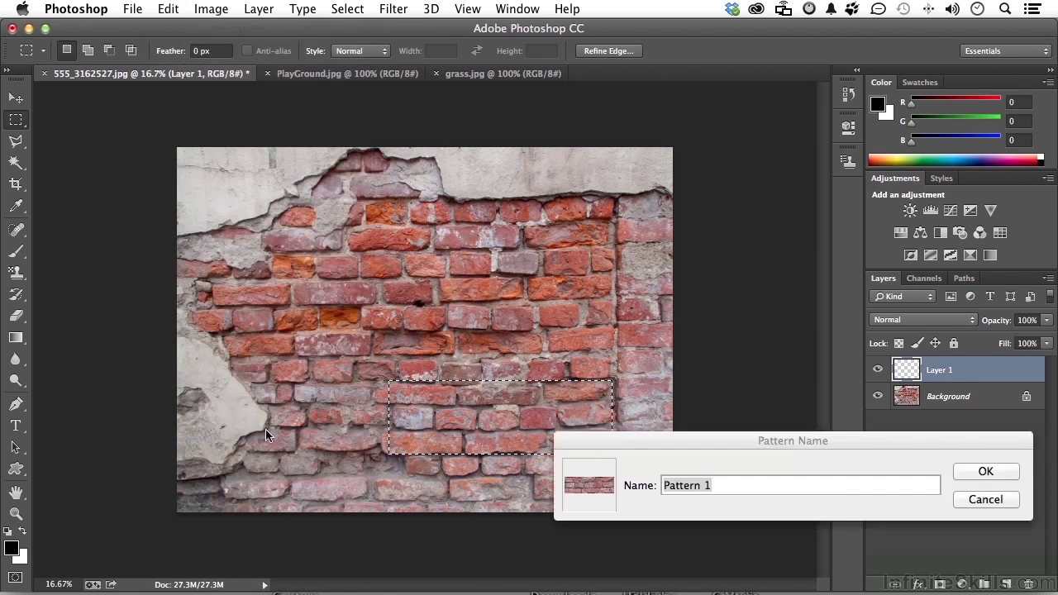
text(bricks)
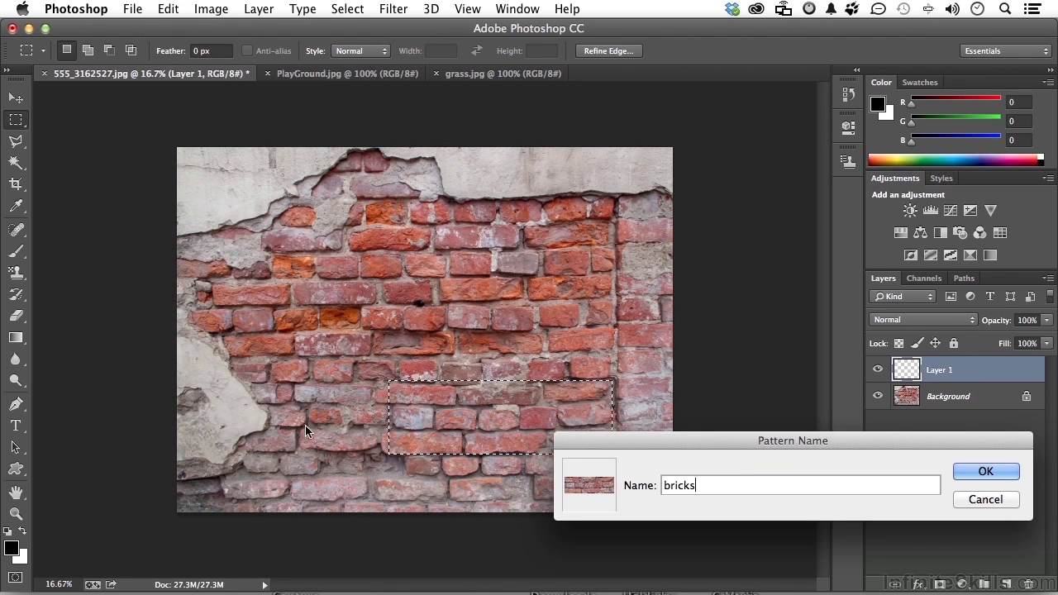
click(986, 472)
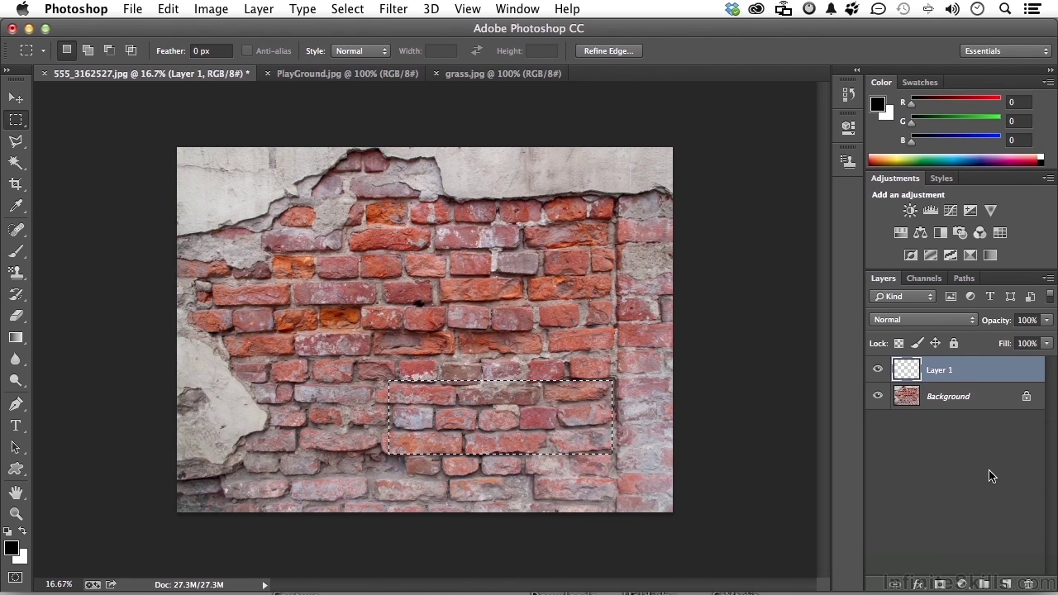
key(super+d)
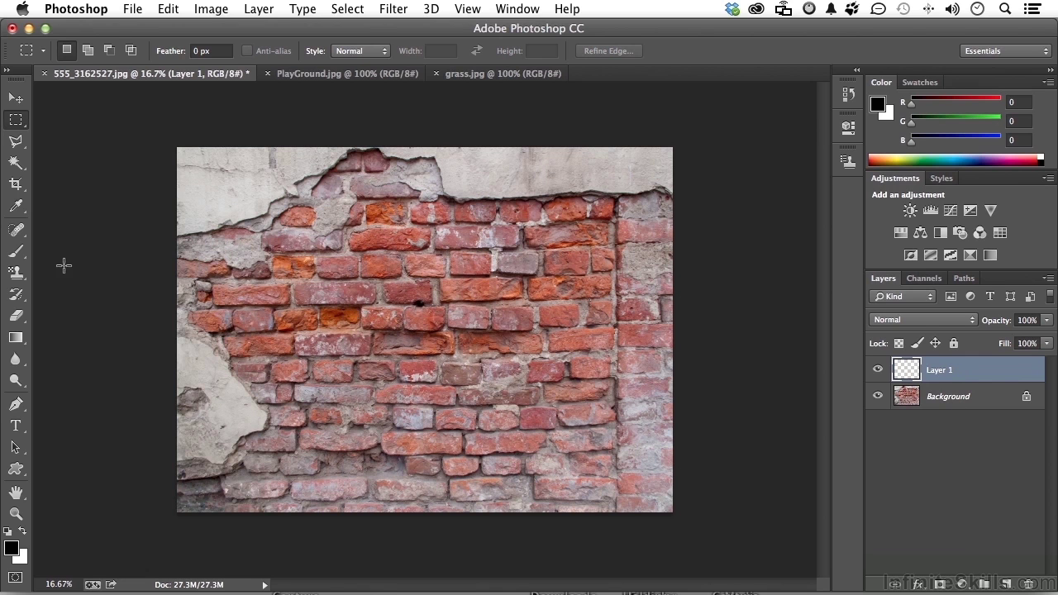
Paint the bricks pattern with the Pattern Stamp tool over the plaster along the wall's upper part and left side on Layer 1
click(16, 272)
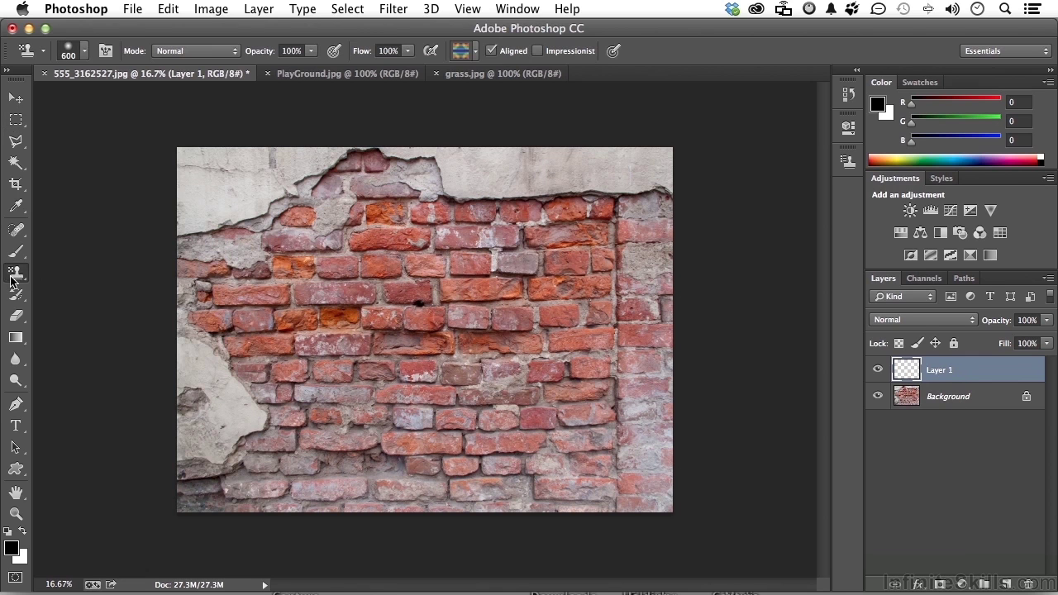
click(476, 51)
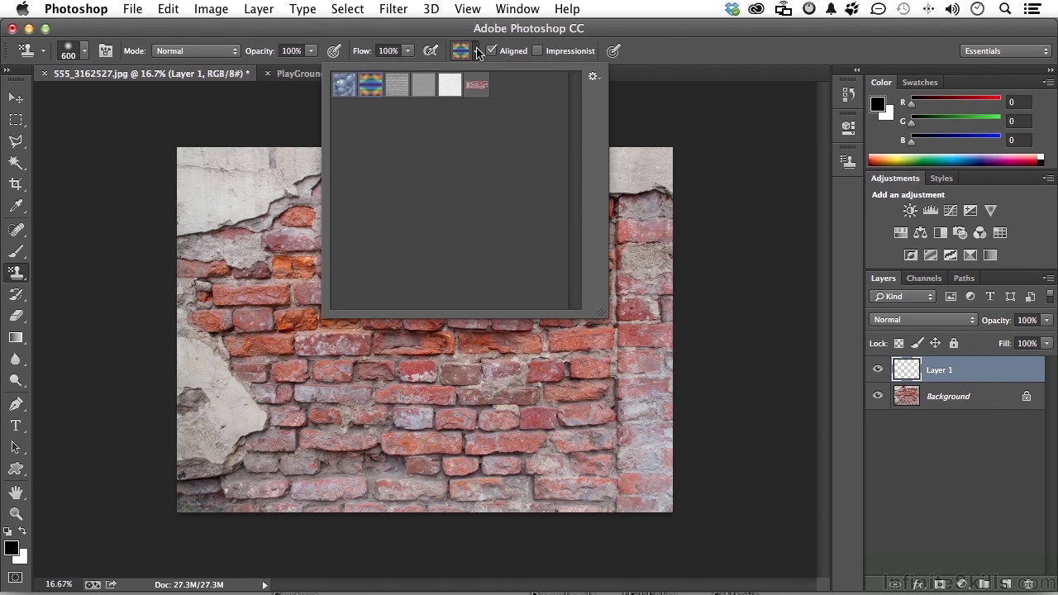
click(476, 85)
click(645, 61)
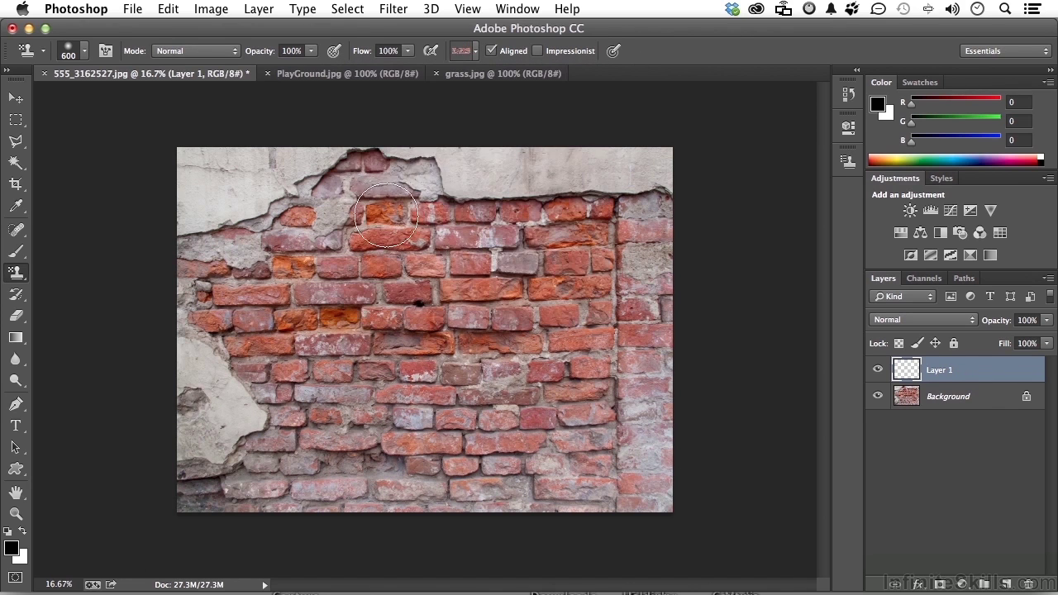
mouse_move(375, 225)
mouse_down()
mouse_move(554, 219)
mouse_move(568, 194)
mouse_move(536, 180)
mouse_move(582, 175)
mouse_move(482, 169)
mouse_move(339, 181)
mouse_move(275, 168)
mouse_move(316, 180)
mouse_move(206, 215)
mouse_move(233, 191)
mouse_move(173, 163)
mouse_move(235, 229)
mouse_move(198, 251)
mouse_move(227, 276)
mouse_move(195, 281)
mouse_move(478, 195)
mouse_move(588, 185)
mouse_move(587, 154)
mouse_move(578, 196)
mouse_move(339, 332)
mouse_up()
mouse_move(273, 446)
mouse_down()
mouse_move(178, 378)
mouse_move(216, 364)
mouse_move(187, 329)
mouse_move(214, 461)
mouse_move(190, 474)
mouse_move(219, 437)
mouse_move(167, 395)
mouse_up()
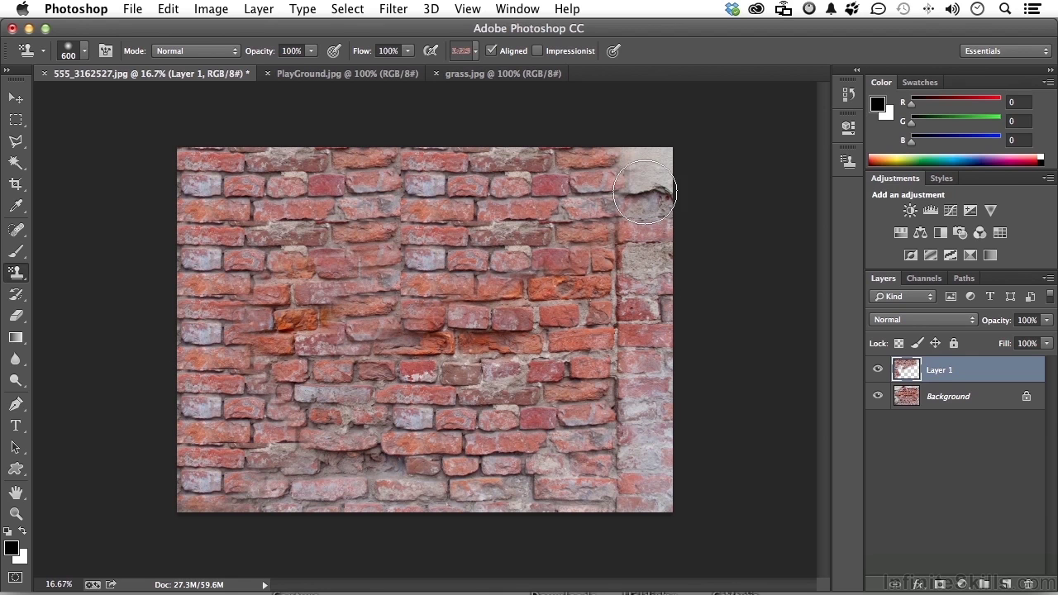
mouse_move(645, 192)
mouse_down()
mouse_move(645, 148)
mouse_move(662, 241)
mouse_up()
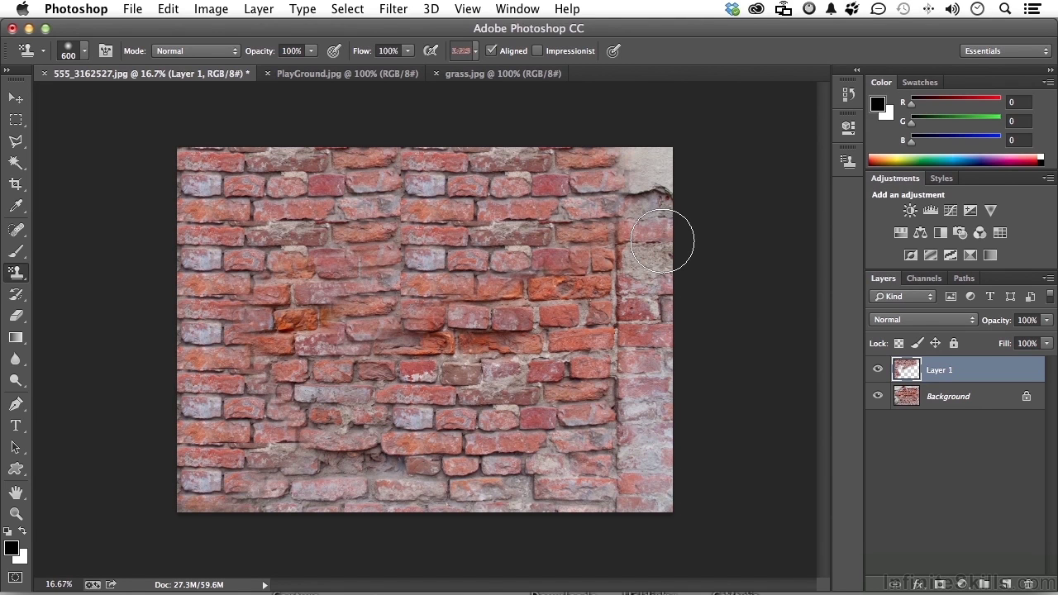
Define a pattern named "grass" from a rectangular selection of the lower, darker turf in grass.jpg
click(479, 74)
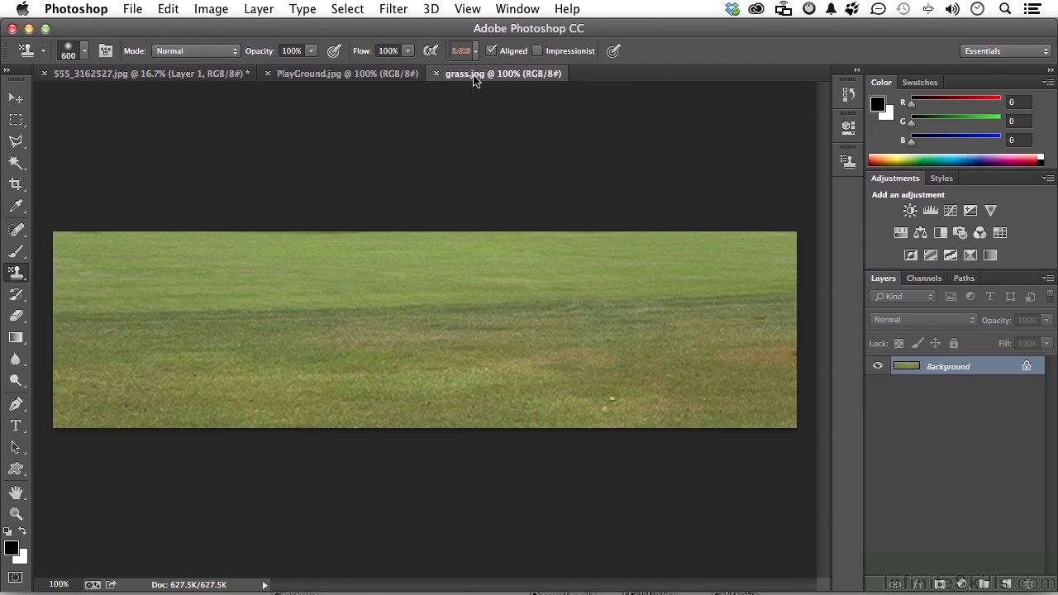
click(357, 76)
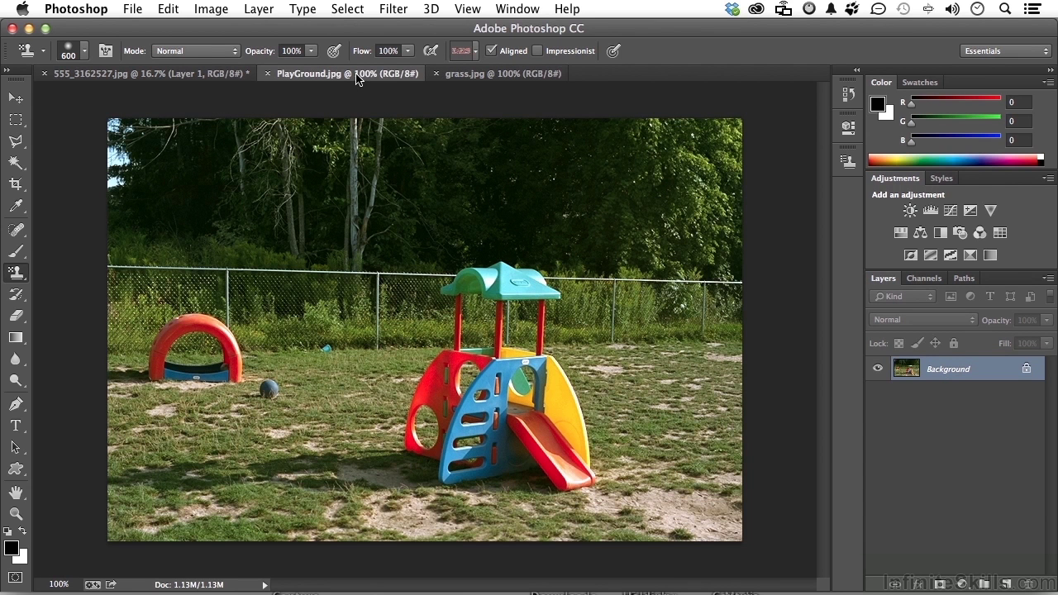
click(465, 75)
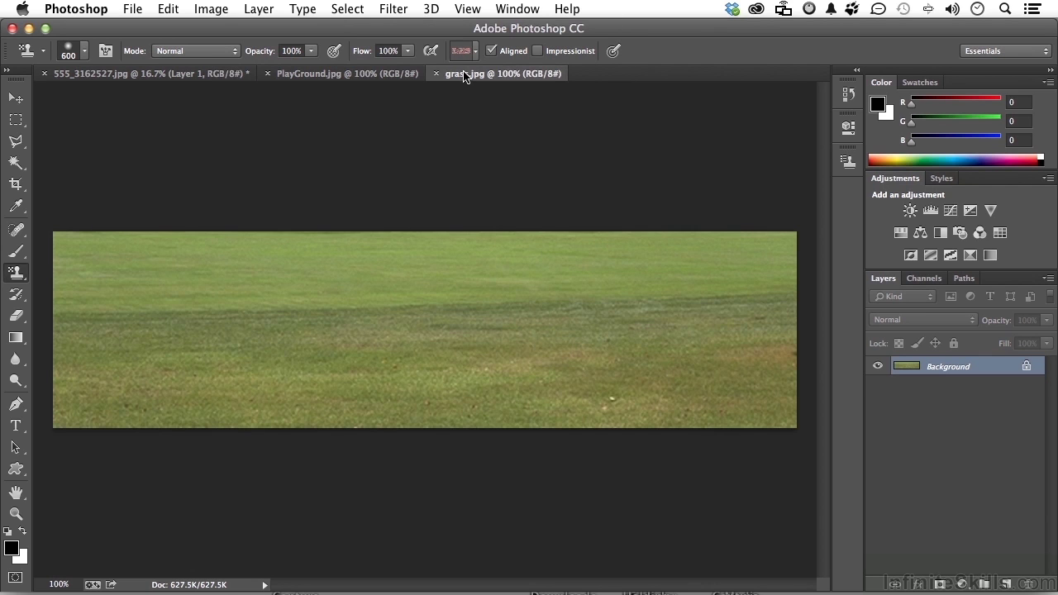
click(17, 121)
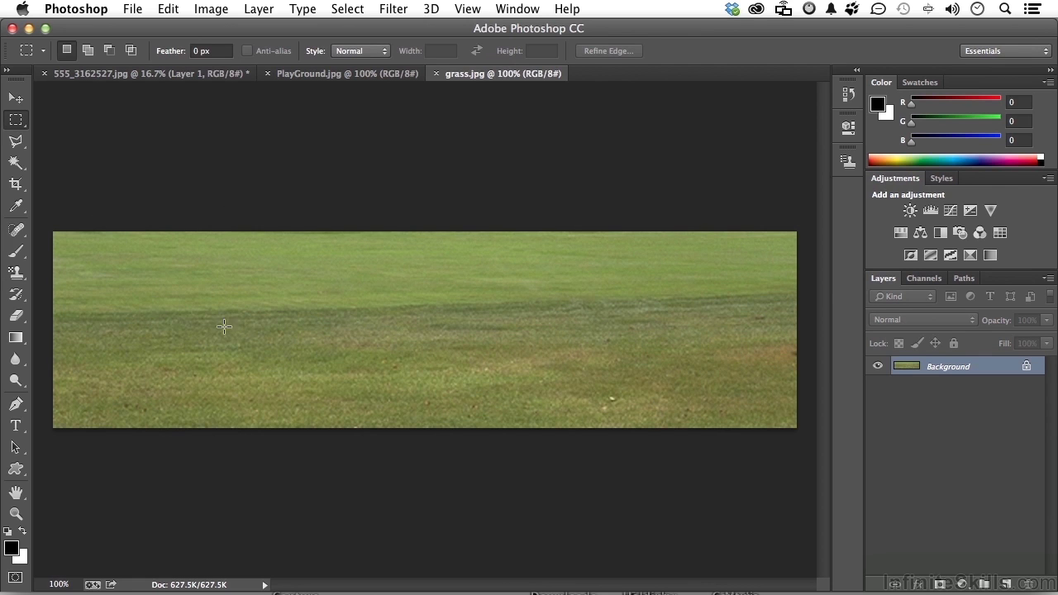
drag(172, 320, 491, 427)
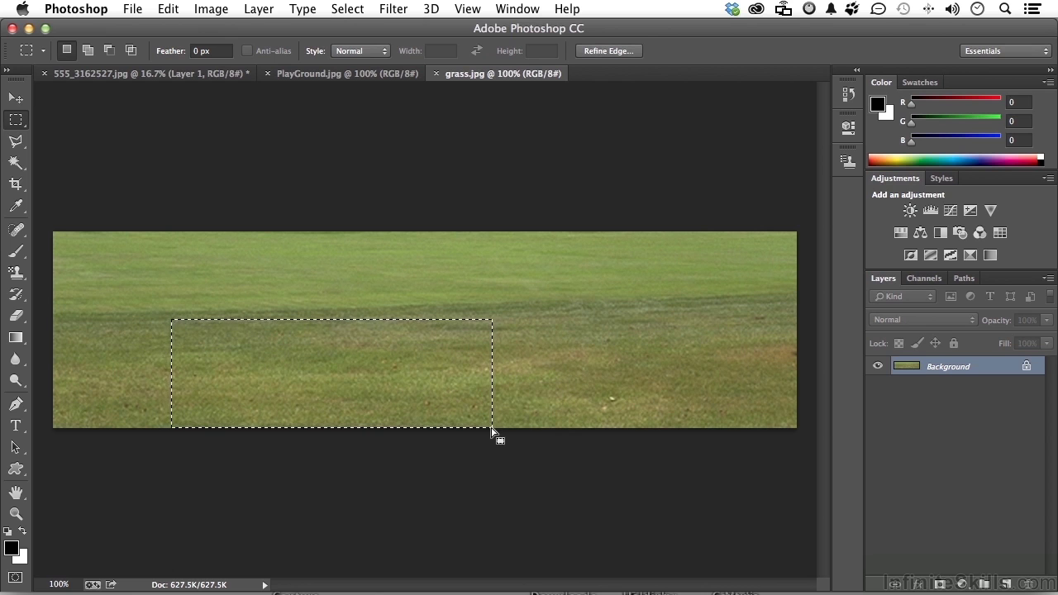
click(169, 10)
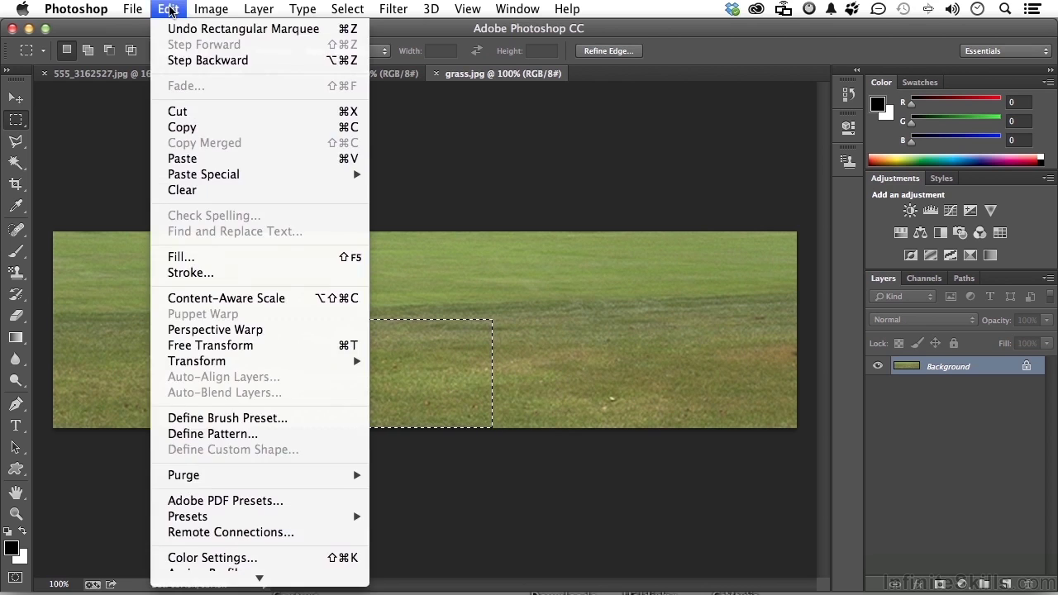
click(255, 434)
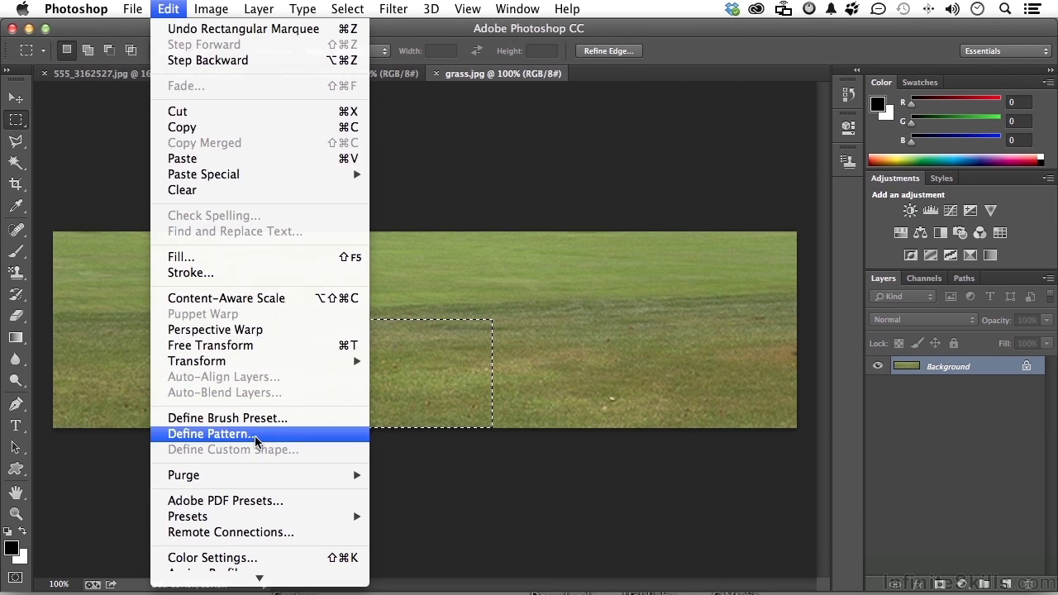
text(grass)
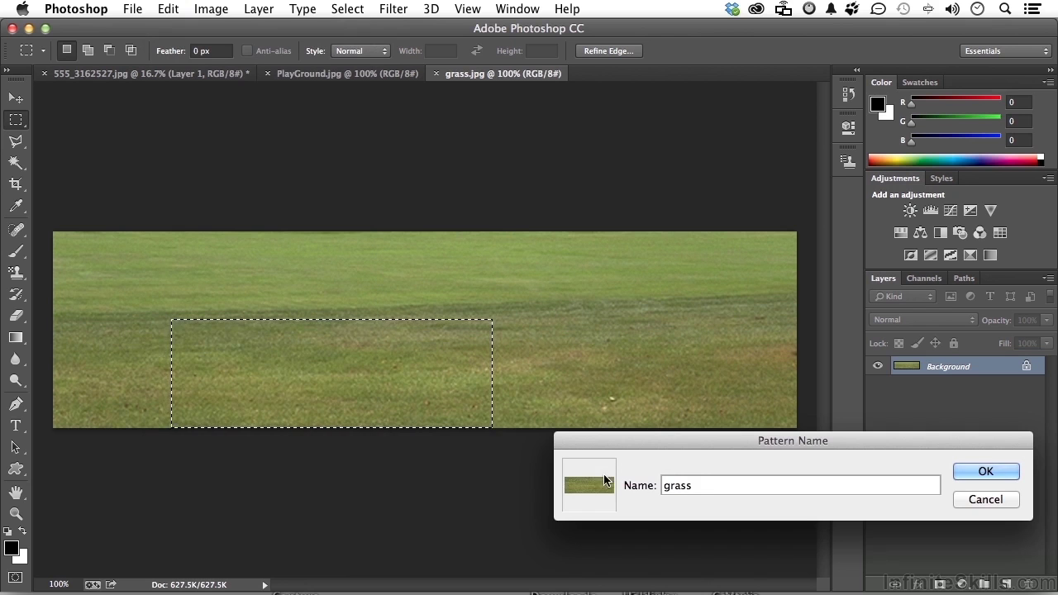
click(987, 472)
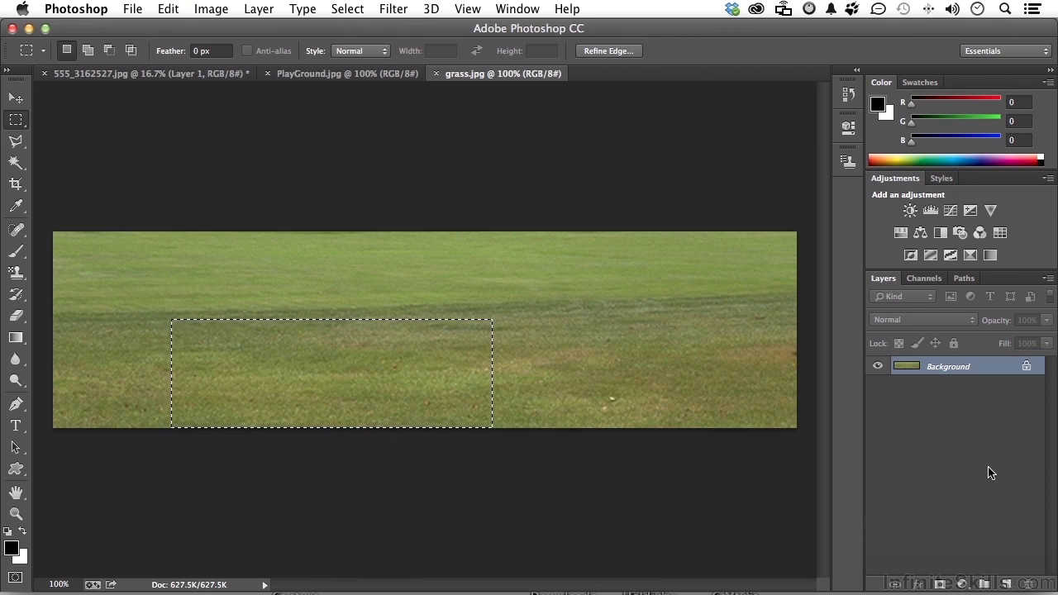
In PlayGround.jpg, reduce the Pattern Stamp brush to 80 pixels and add a new empty layer
click(302, 76)
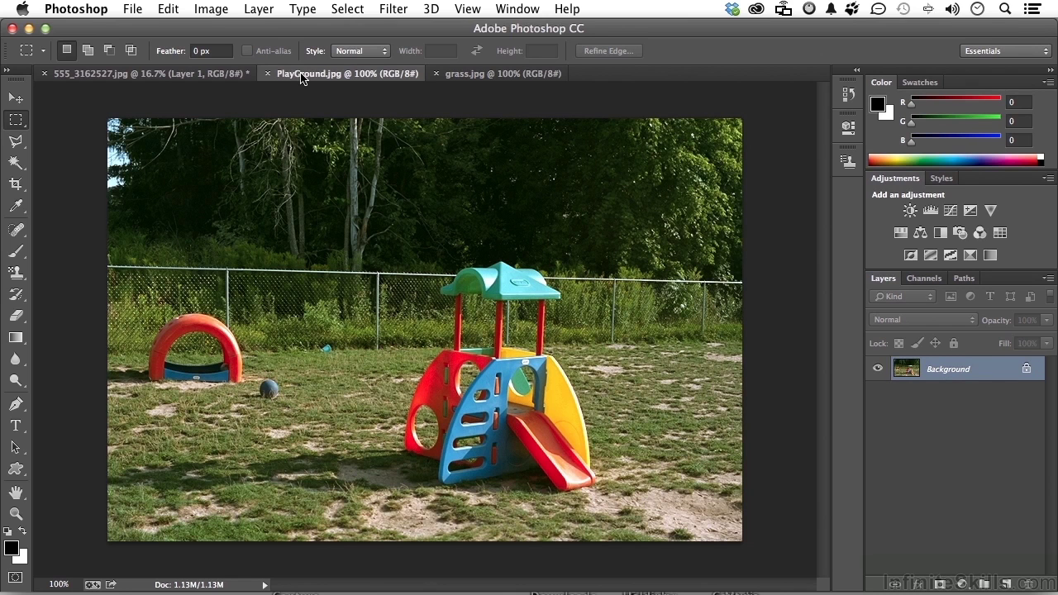
click(15, 273)
key(bracketleft)
key(bracketleft)
key(bracketleft)
key(bracketleft)
key(bracketleft)
key(bracketleft)
key(bracketleft)
key(bracketleft)
key(bracketleft)
key(bracketleft)
key(bracketleft)
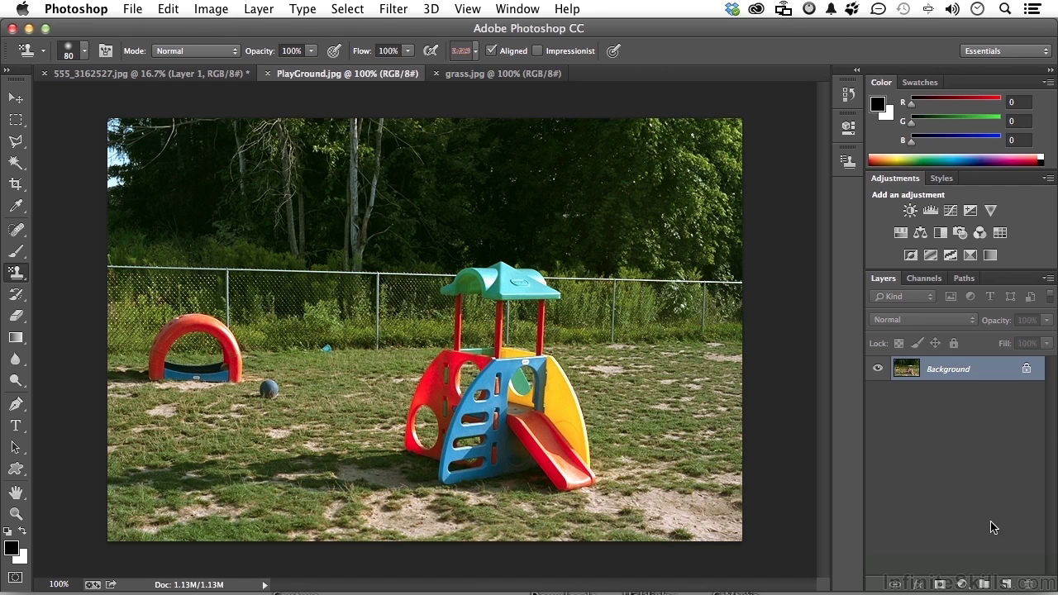
click(1007, 585)
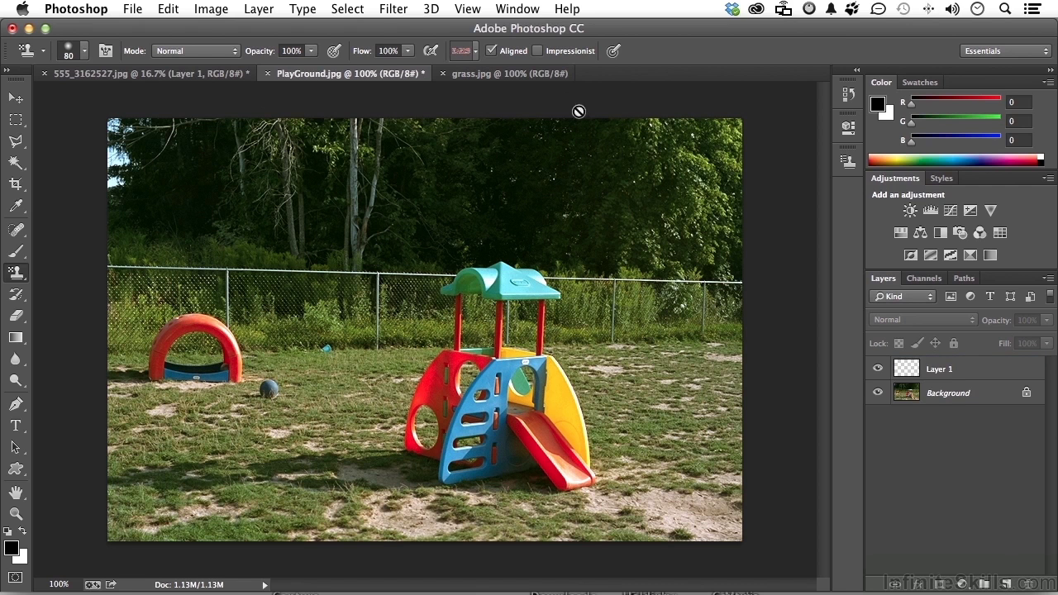
Choose the grass pattern for the Pattern Stamp tool and paint it on Layer 1 over the foreground and the ground right of the climber
click(475, 51)
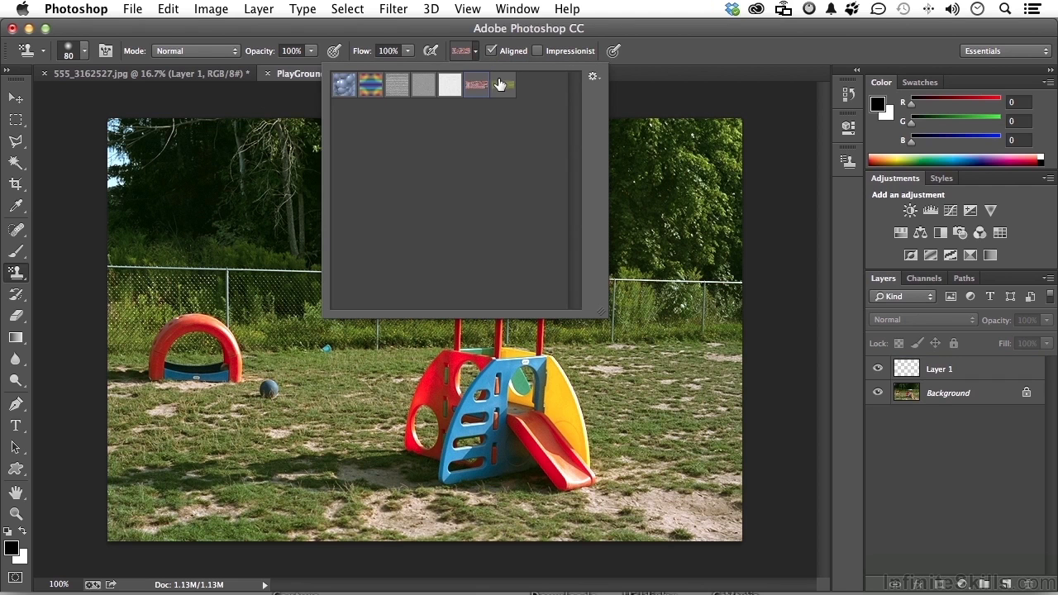
click(677, 53)
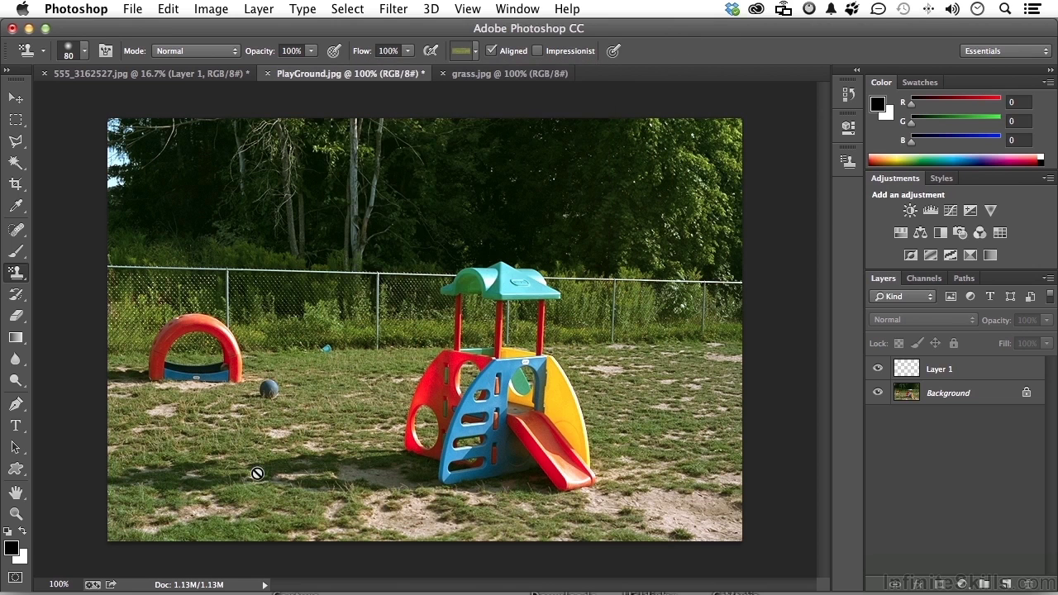
click(969, 369)
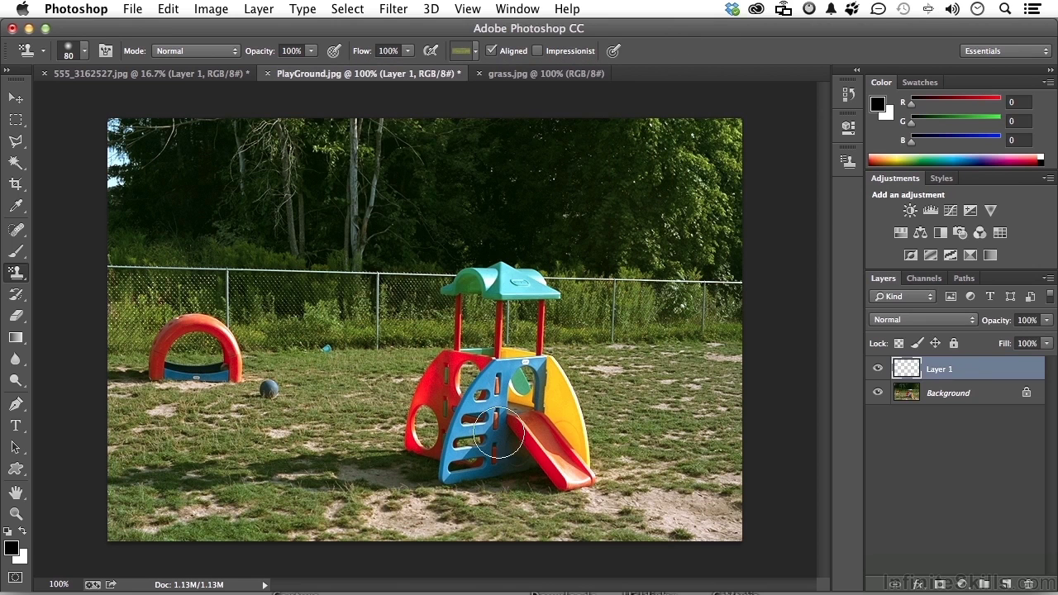
mouse_move(323, 486)
mouse_down()
mouse_move(271, 493)
mouse_move(257, 478)
mouse_move(179, 506)
mouse_move(212, 508)
mouse_move(138, 518)
mouse_move(113, 543)
mouse_move(396, 514)
mouse_move(366, 492)
mouse_move(387, 485)
mouse_move(431, 522)
mouse_move(484, 523)
mouse_move(504, 512)
mouse_move(586, 530)
mouse_move(766, 520)
mouse_move(707, 512)
mouse_move(736, 401)
mouse_move(727, 360)
mouse_move(632, 374)
mouse_move(630, 508)
mouse_move(678, 431)
mouse_move(682, 503)
mouse_move(720, 356)
mouse_move(677, 410)
mouse_move(592, 365)
mouse_move(613, 384)
mouse_move(631, 491)
mouse_move(603, 514)
mouse_move(611, 521)
mouse_move(689, 409)
mouse_up()
Reduce the brush to 45 pixels and paint grass over the ball and the patchy ground between the tire arch and the climber
key(bracketleft)
key(bracketleft)
key(bracketleft)
key(bracketleft)
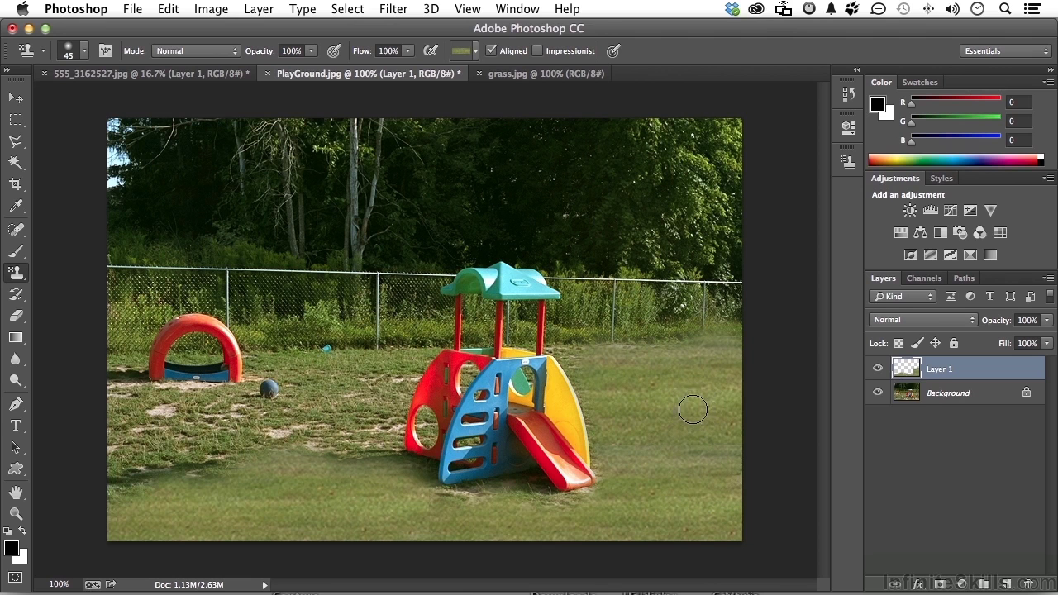
mouse_move(386, 454)
mouse_down()
mouse_move(295, 445)
mouse_move(199, 477)
mouse_move(265, 430)
mouse_move(282, 388)
mouse_move(272, 381)
mouse_move(258, 401)
mouse_move(275, 376)
mouse_move(270, 390)
mouse_move(230, 399)
mouse_move(96, 408)
mouse_move(228, 409)
mouse_move(214, 425)
mouse_move(92, 456)
mouse_move(136, 480)
mouse_move(109, 491)
mouse_move(177, 446)
mouse_move(139, 485)
mouse_move(386, 430)
mouse_up()
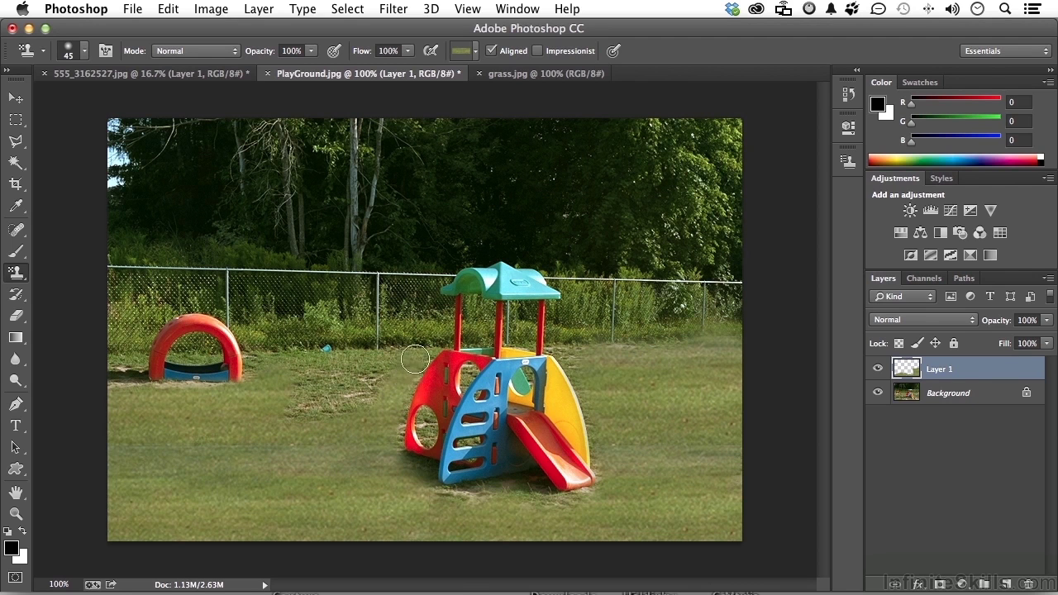
mouse_move(368, 372)
mouse_down()
mouse_move(308, 403)
mouse_move(380, 388)
mouse_move(345, 407)
mouse_move(388, 412)
mouse_move(387, 450)
mouse_move(396, 382)
mouse_up()
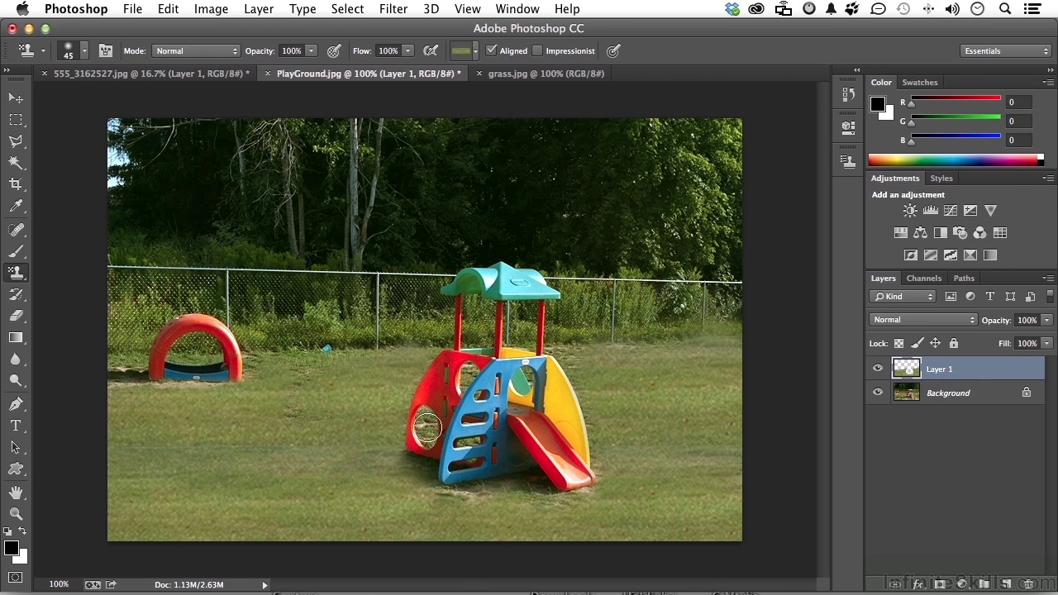
Paint grass close around the climber's base and slide with a 35-pixel brush, and toggle Layer 1's visibility to compare before and after
key(bracketleft)
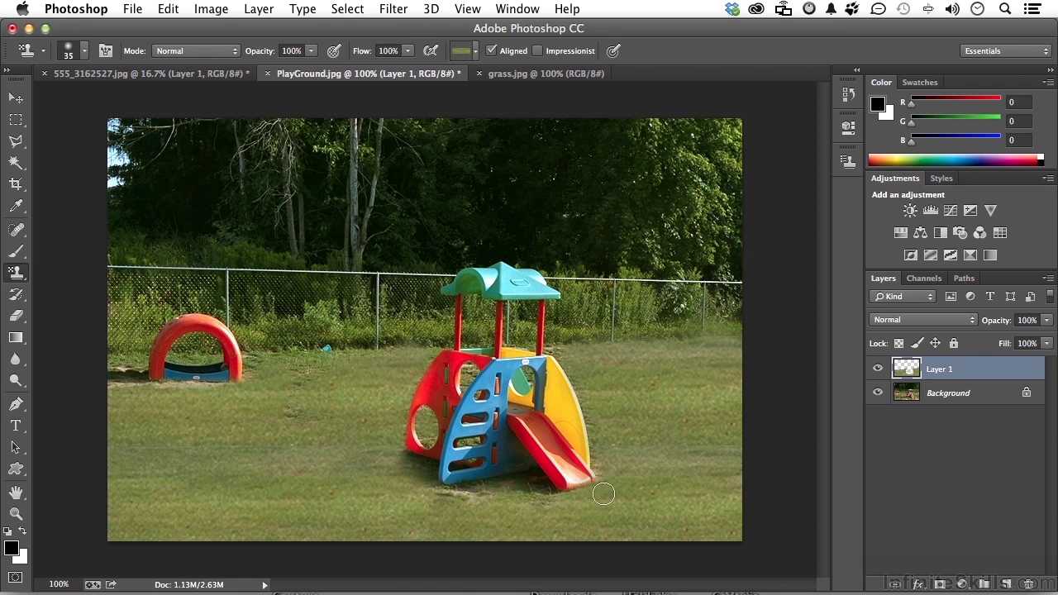
mouse_move(487, 496)
mouse_down()
mouse_move(408, 498)
mouse_move(465, 507)
mouse_move(542, 505)
mouse_up()
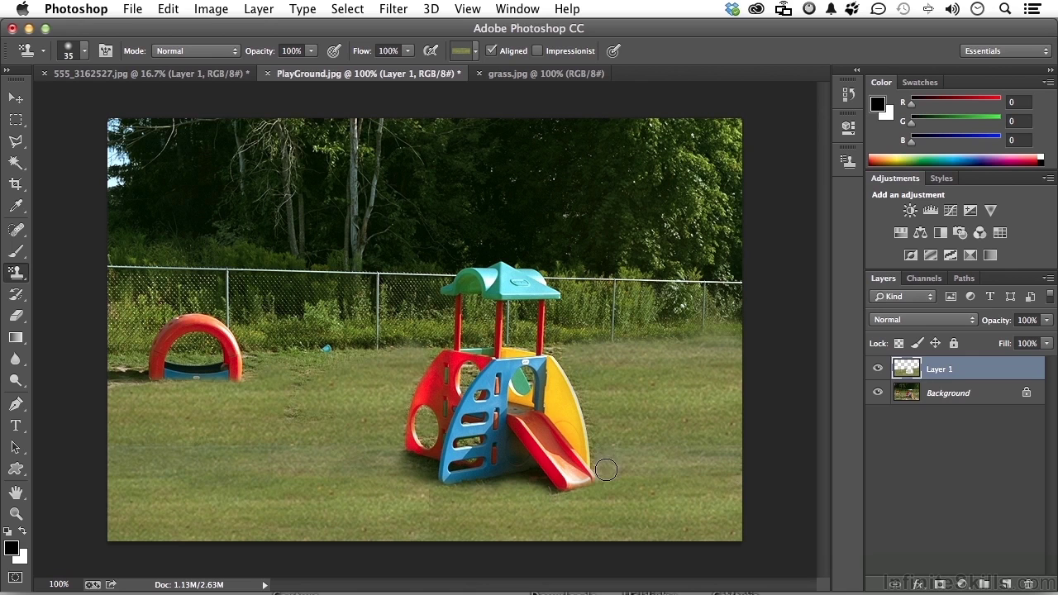
click(878, 369)
click(878, 370)
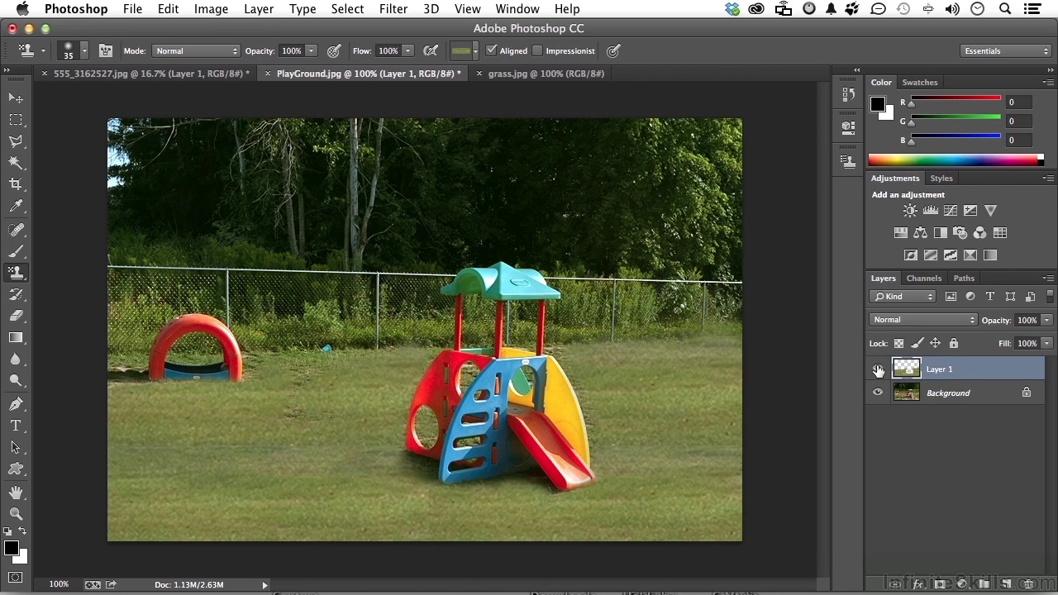